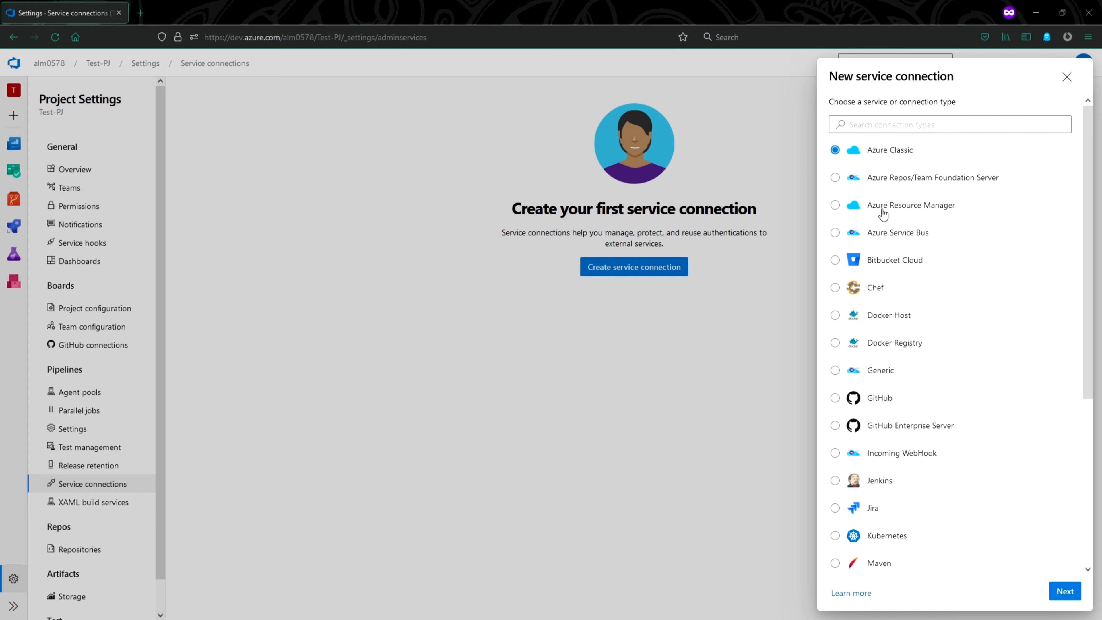
Choose Azure Resource Manager as the service connection type, authenticated by an automatic service principal
{"action": "left_click", "coordinate": [880, 206]}
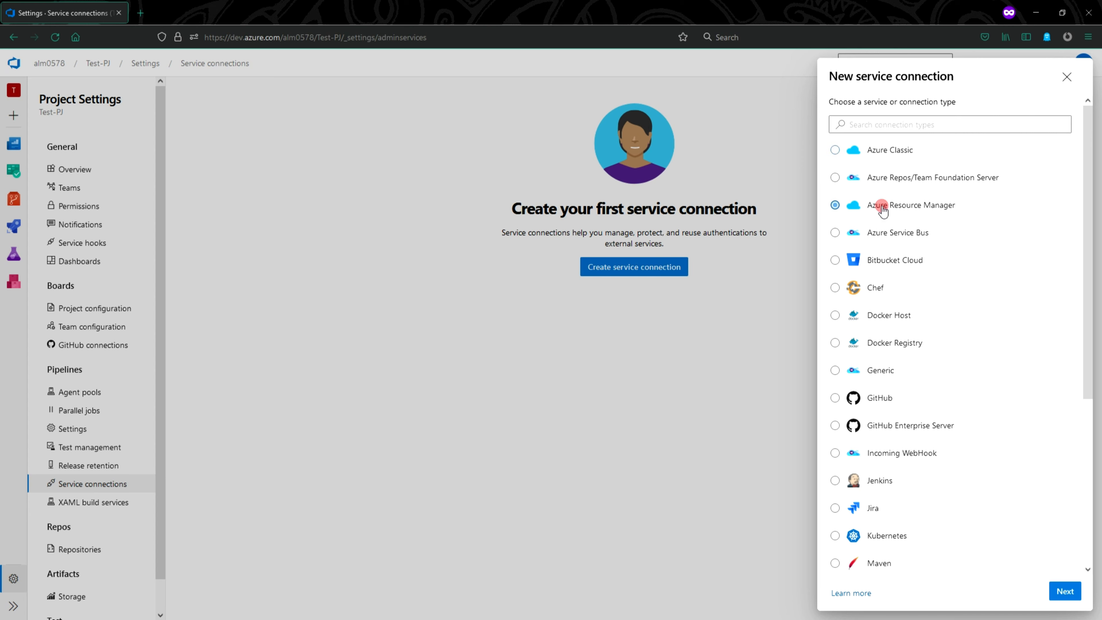
{"action": "left_click", "coordinate": [1059, 592]}
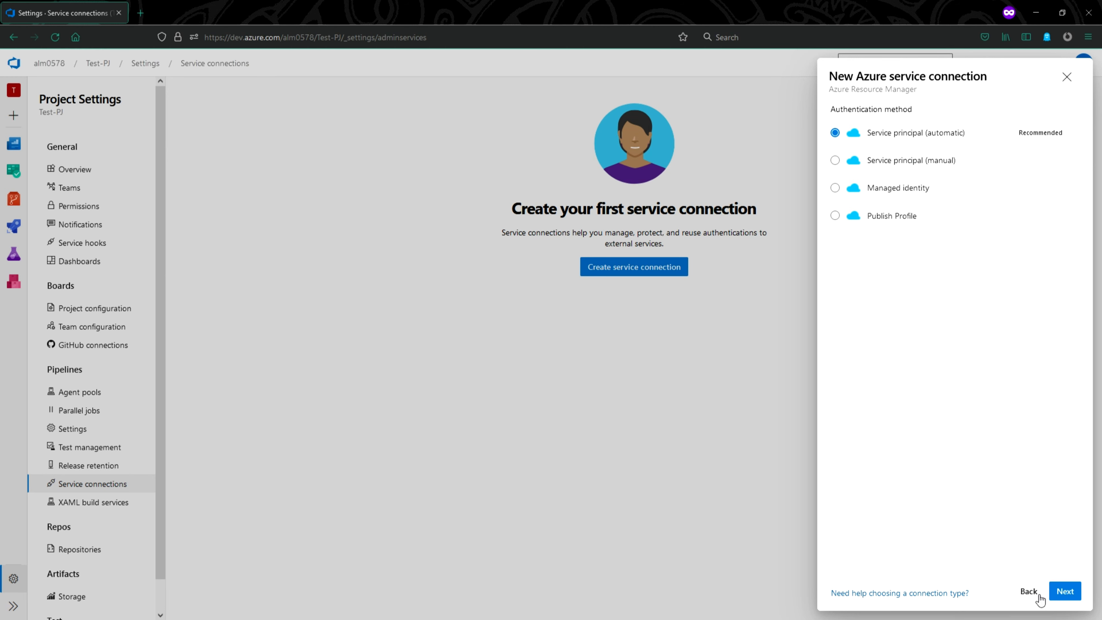
{"action": "left_click", "coordinate": [1068, 600]}
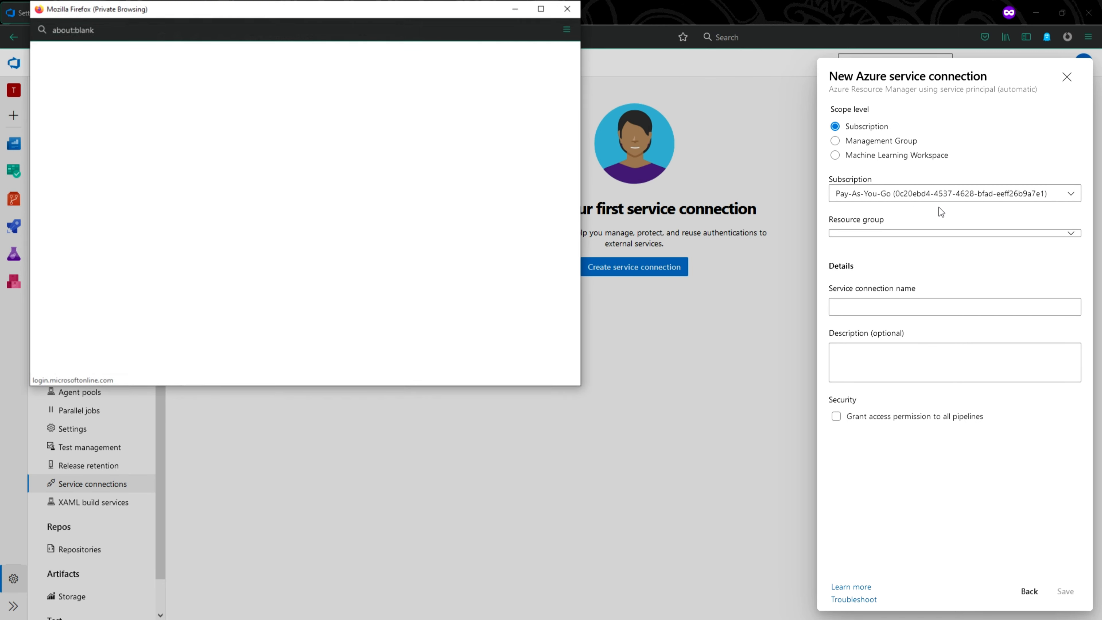
Scope the service connection to the third listed Pay-As-You-Go subscription and the az400CS resource group
{"action": "left_click", "coordinate": [925, 198]}
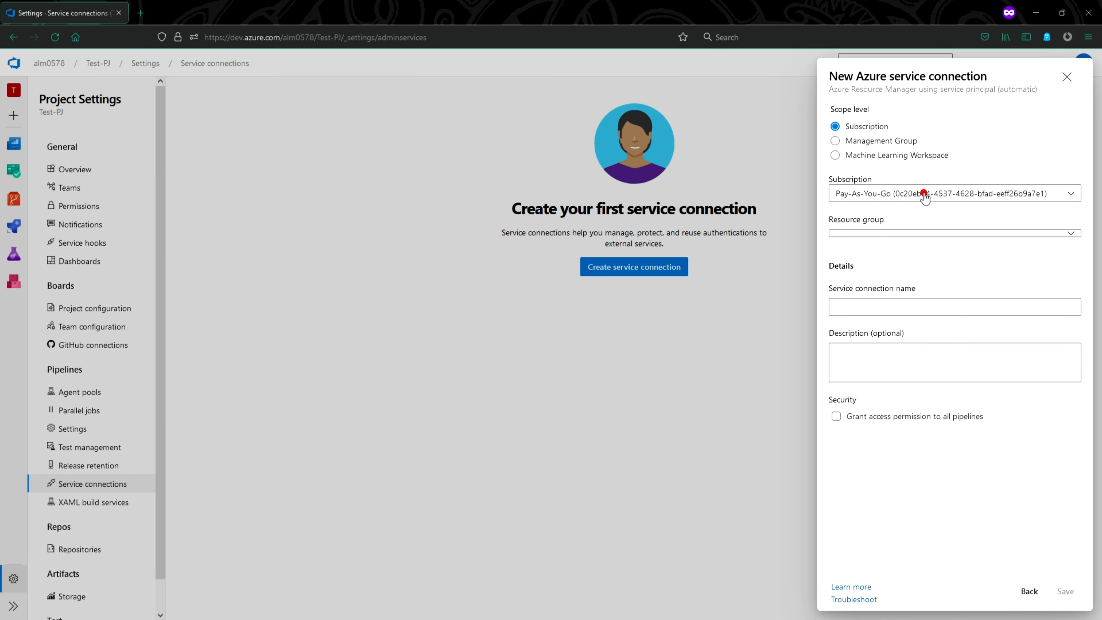
{"action": "left_click", "coordinate": [905, 259]}
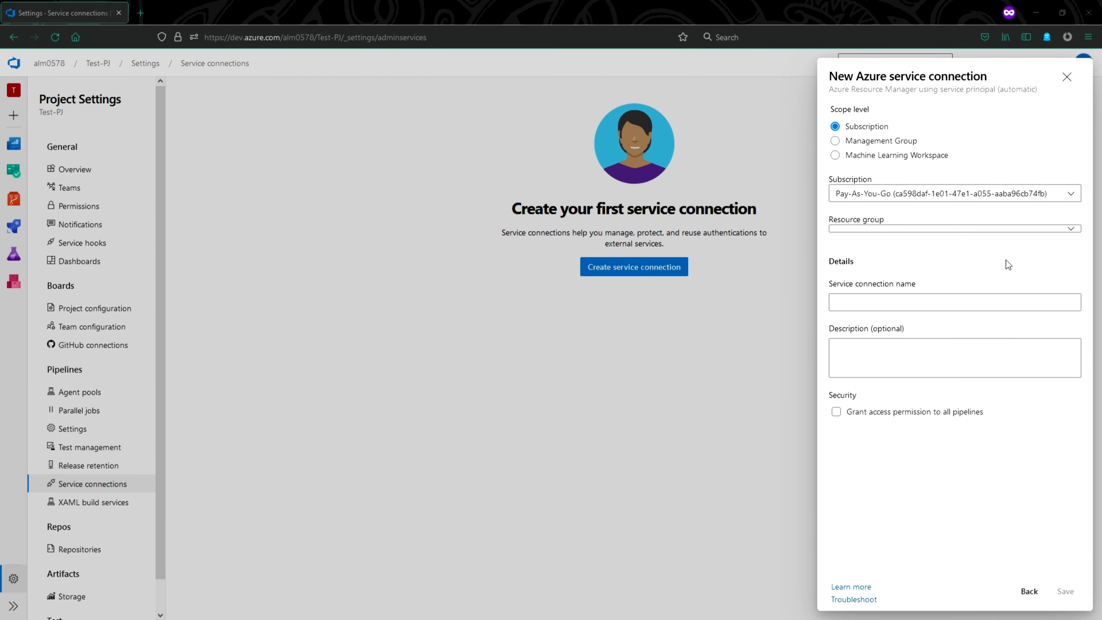
{"action": "left_click", "coordinate": [1068, 230]}
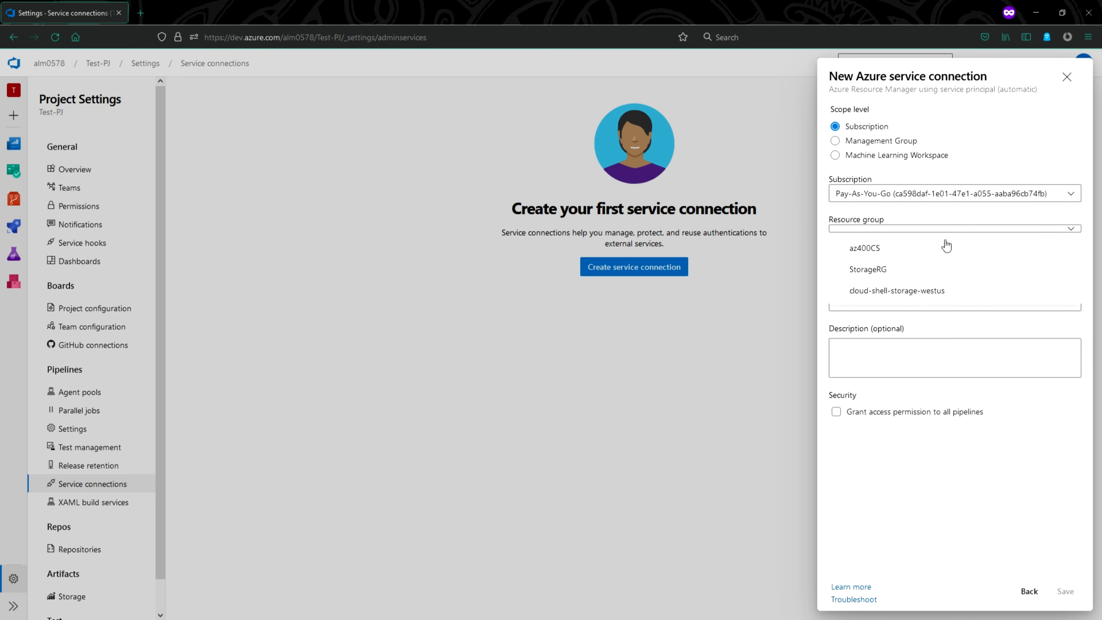
{"action": "left_click", "coordinate": [903, 247]}
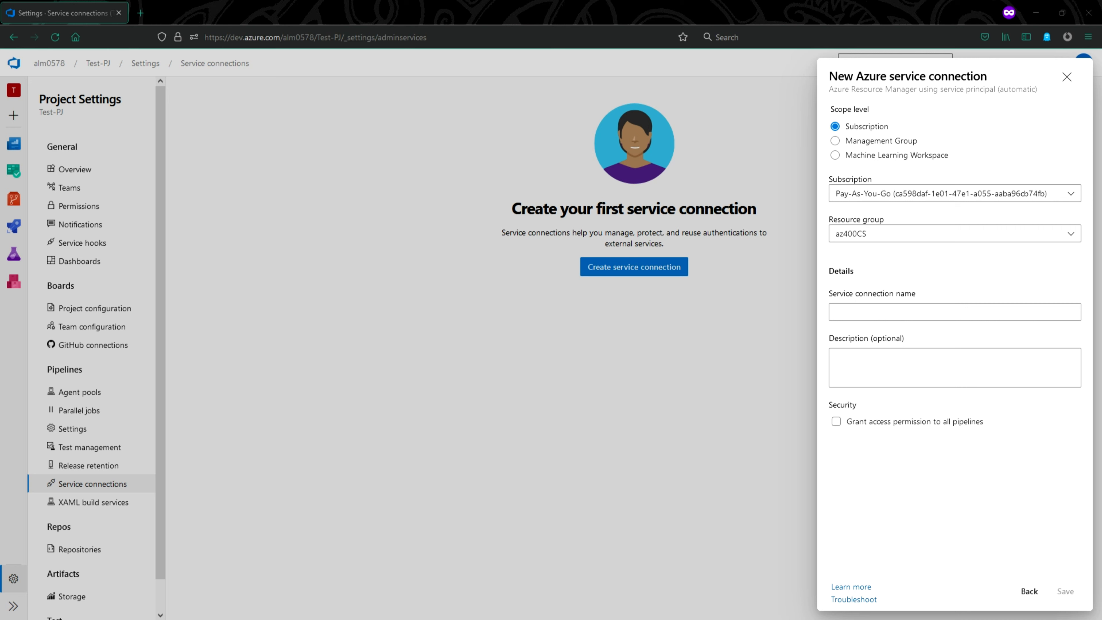
Name the connection "ARM Service Connection", grant access permission to all pipelines, and save it
{"action": "left_click", "coordinate": [976, 312]}
{"action": "type", "text": "ARM Service Connection"}
{"action": "left_click", "coordinate": [933, 422]}
{"action": "left_click", "coordinate": [1058, 586]}
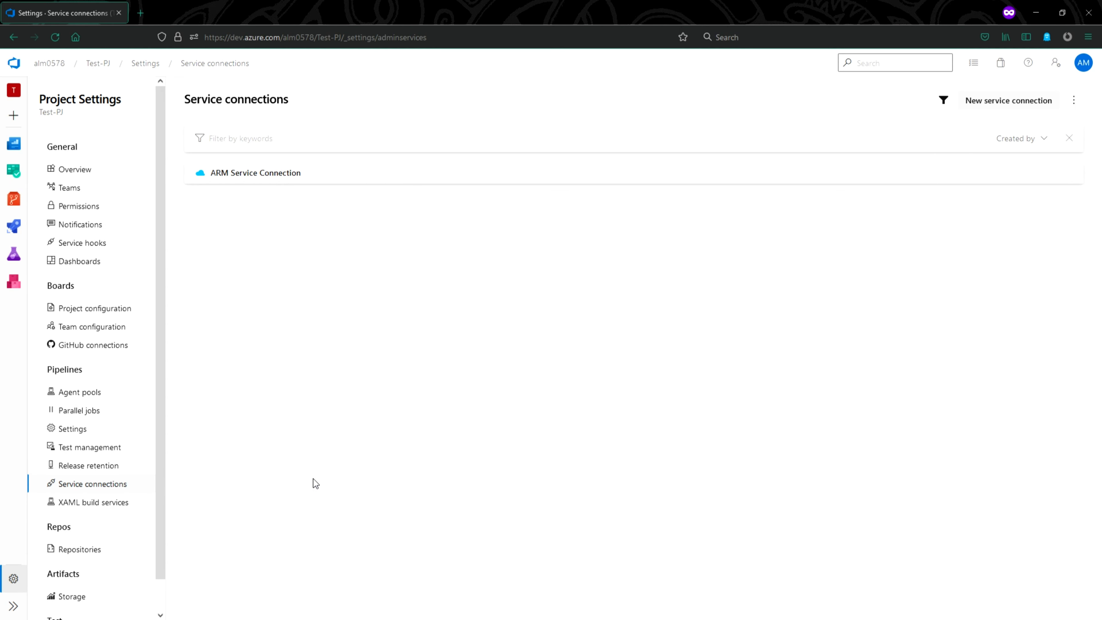
Open the PartsUnlimitedE2E release pipeline for editing and show the Dev stage's tasks
{"action": "mouse_move", "coordinate": [19, 256]}
{"action": "mouse_move", "coordinate": [16, 227]}
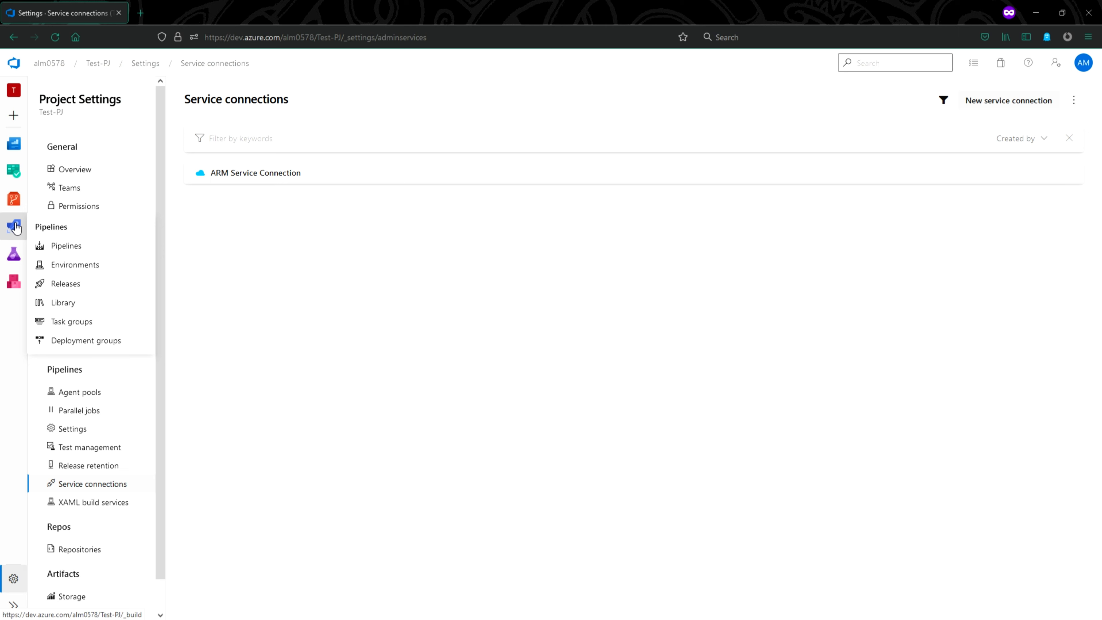
{"action": "left_click", "coordinate": [67, 282]}
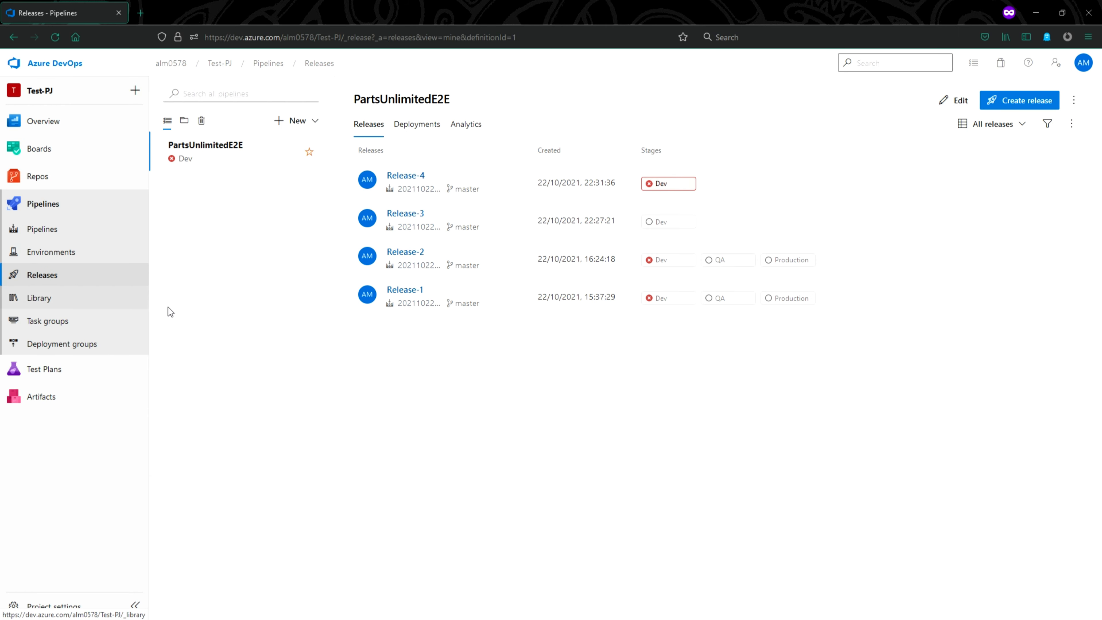
{"action": "left_click", "coordinate": [957, 106]}
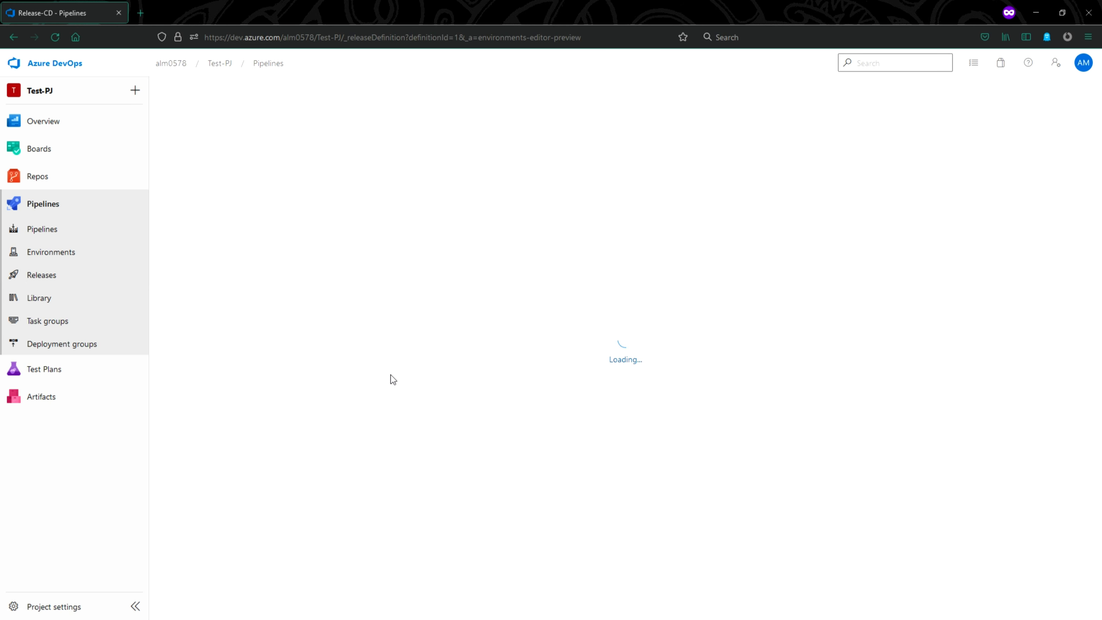
{"action": "left_click", "coordinate": [392, 247]}
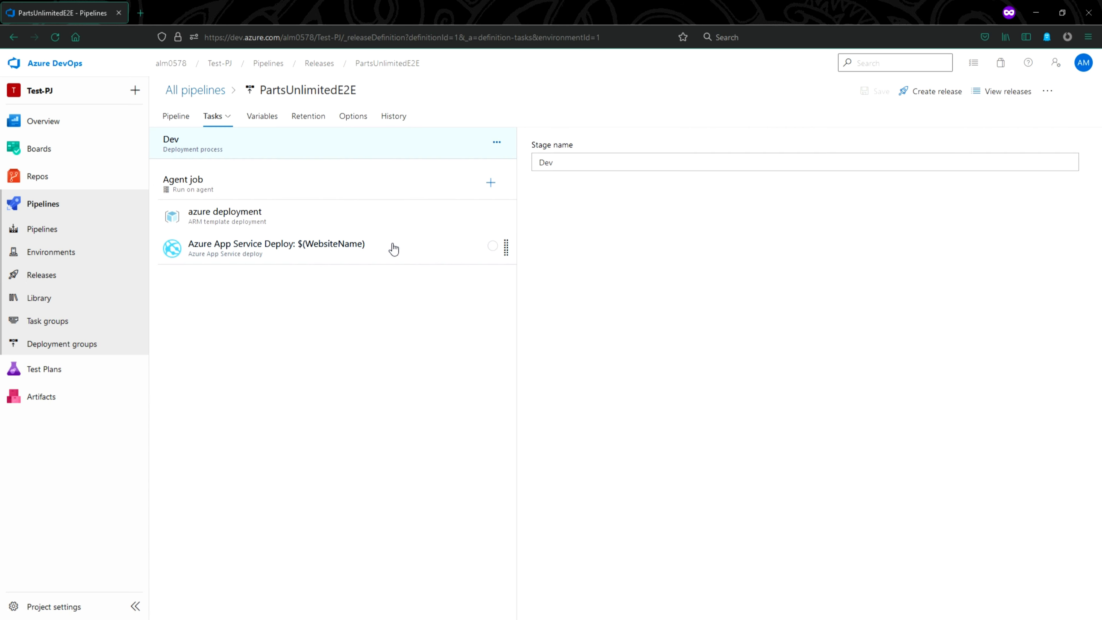
Remove the Azure App Service Deploy and azure deployment tasks from the Dev stage's agent job
{"action": "left_click", "coordinate": [399, 256]}
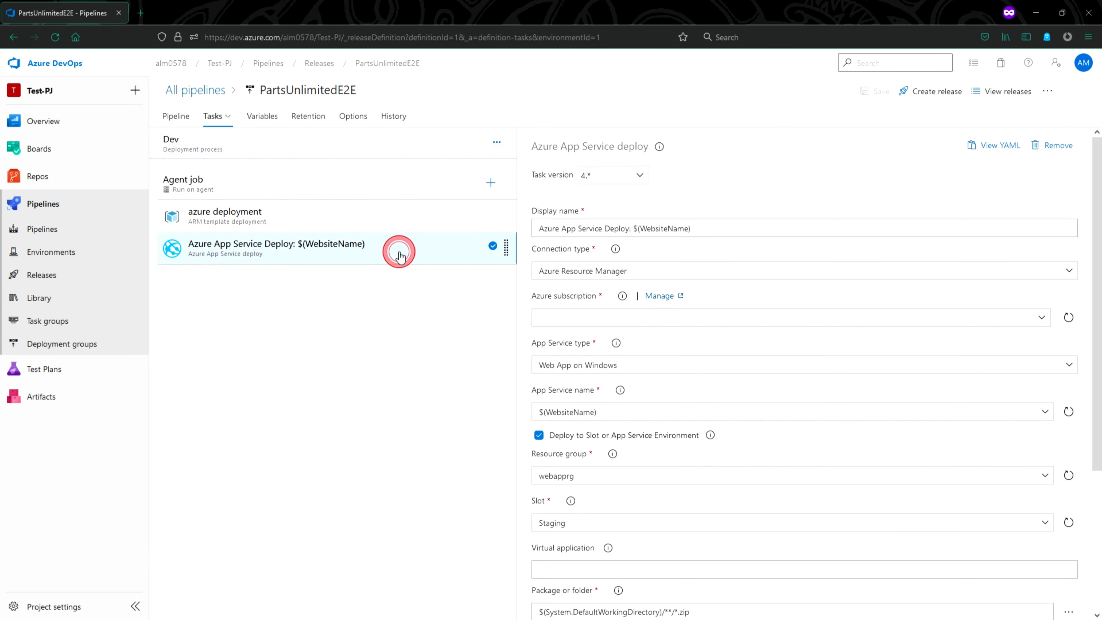
{"action": "left_click", "coordinate": [355, 215]}
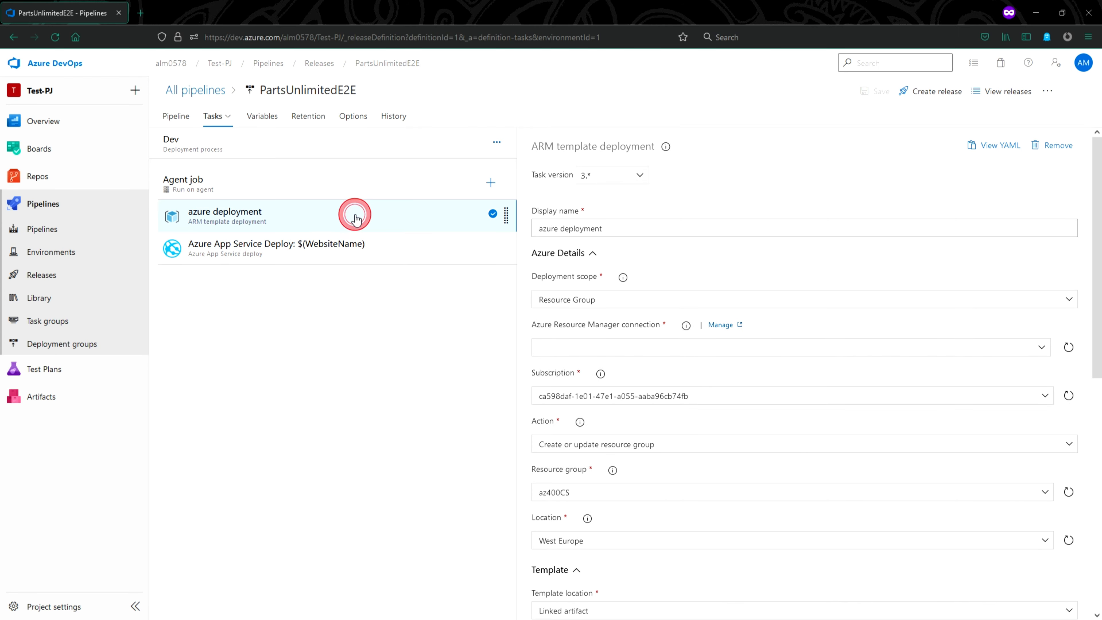
{"action": "left_click", "coordinate": [341, 246]}
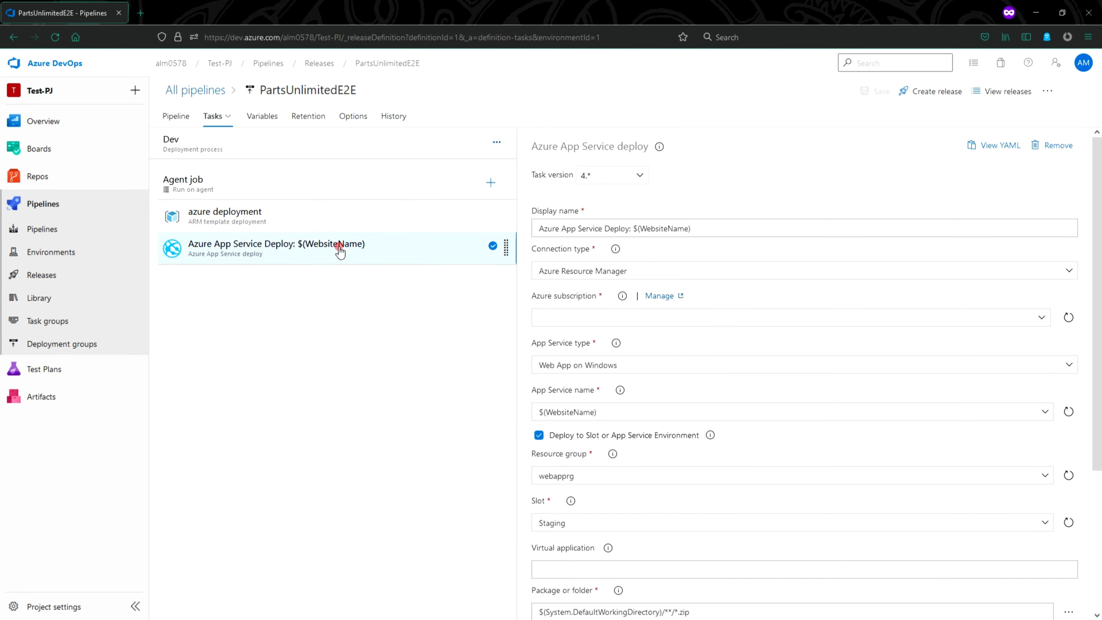
{"action": "left_click", "coordinate": [1061, 146]}
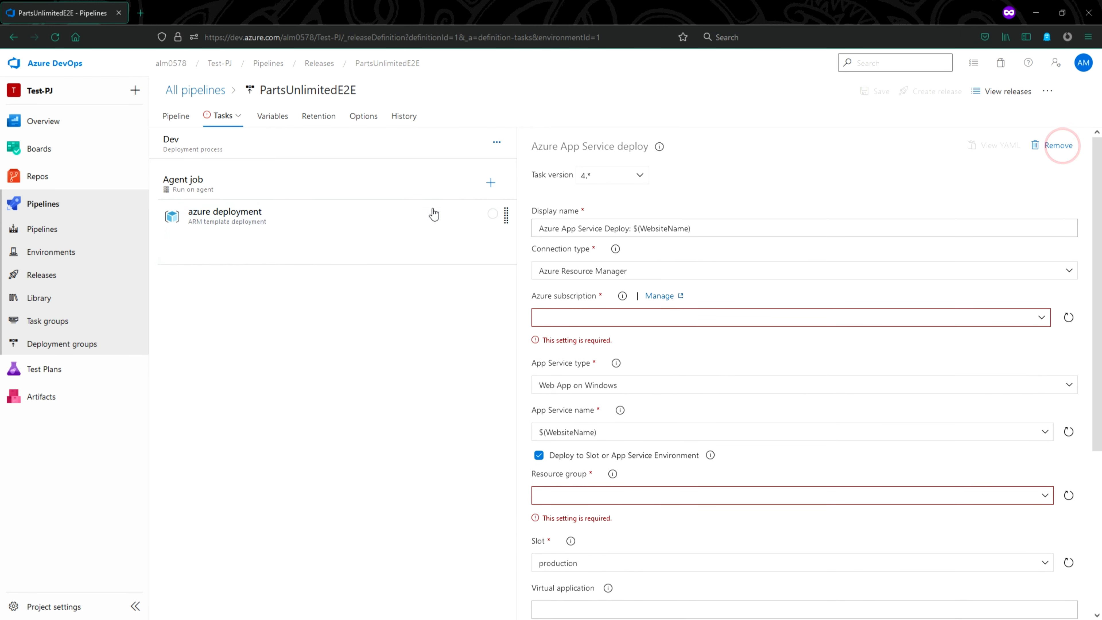
{"action": "left_click", "coordinate": [1063, 148]}
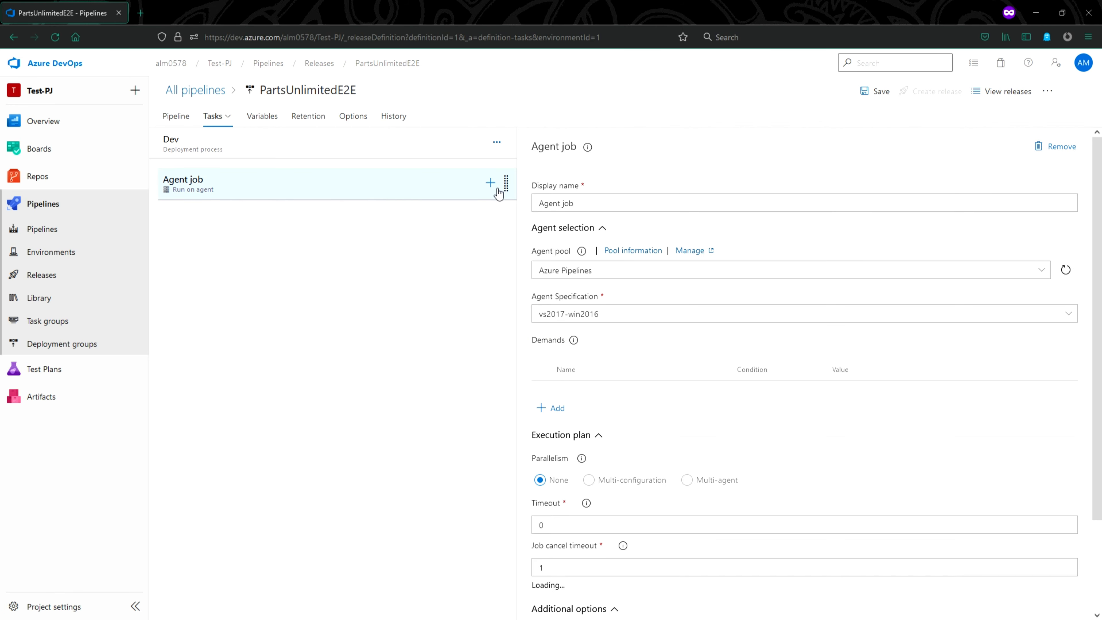
Remove the existing agent job from the Dev stage and add a new agent job in its place
{"action": "left_click", "coordinate": [432, 185]}
{"action": "left_click", "coordinate": [1062, 152]}
{"action": "left_click", "coordinate": [575, 366]}
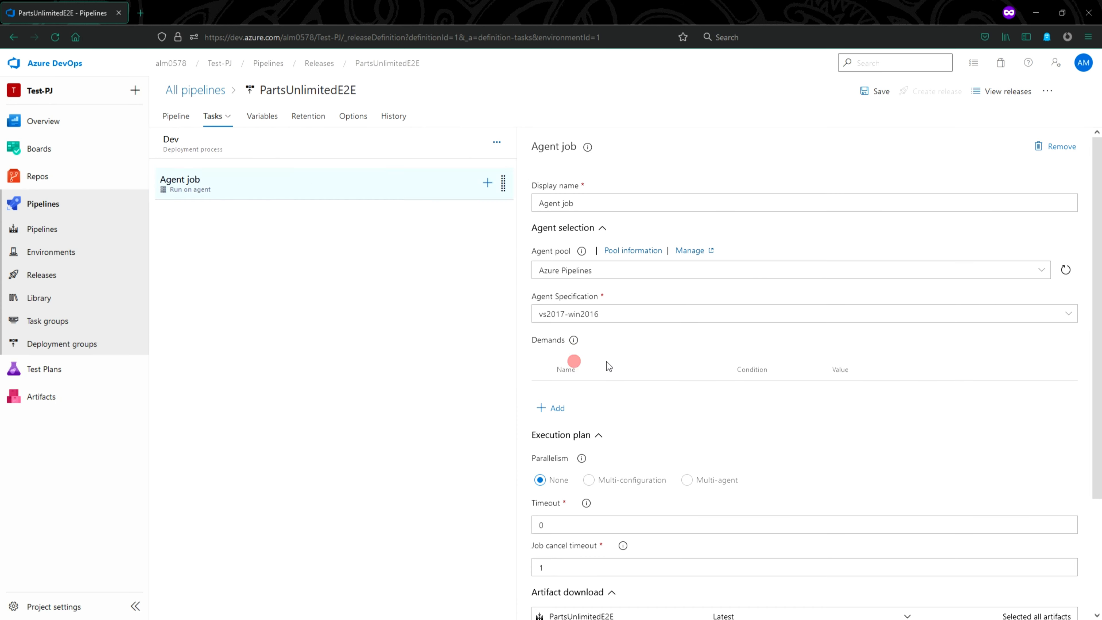
{"action": "left_click", "coordinate": [495, 144]}
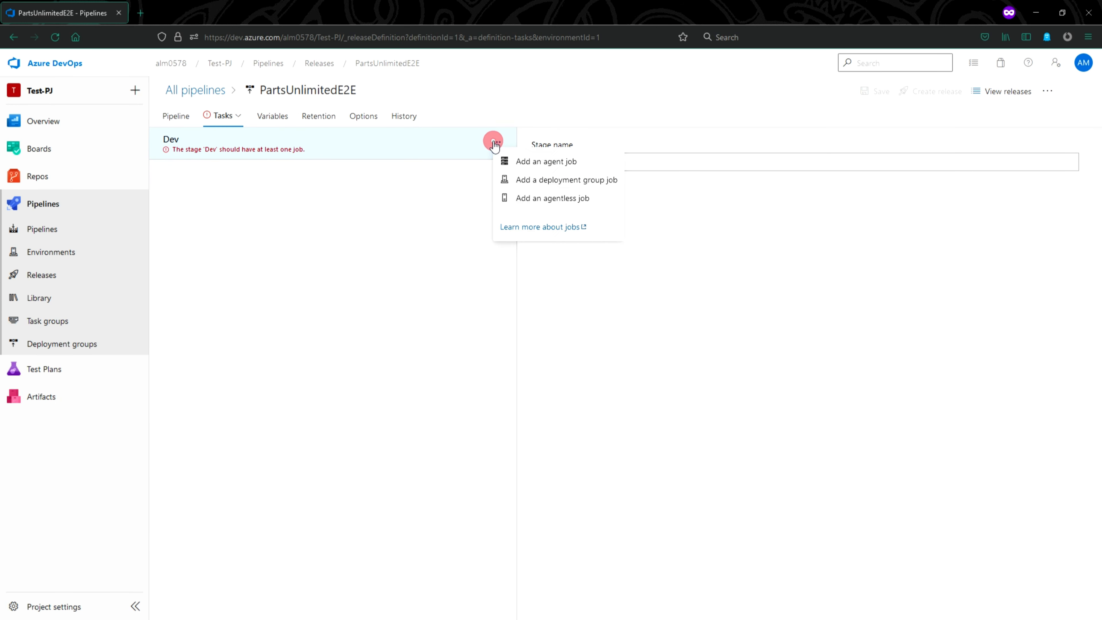
{"action": "left_click", "coordinate": [513, 160]}
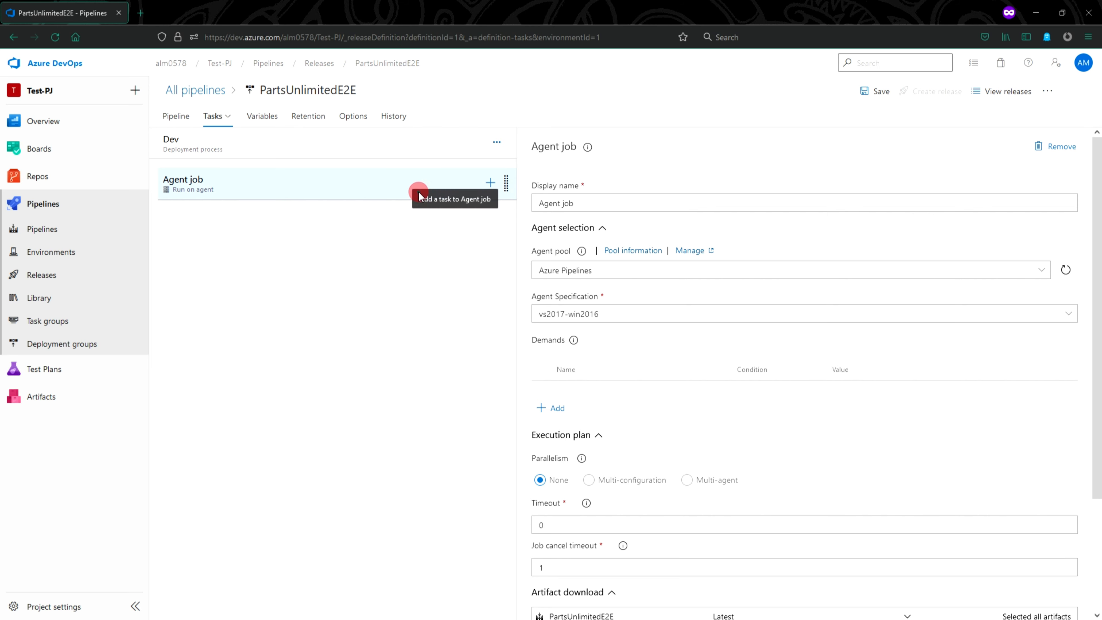
Search the available tasks for "azure copy" and add the Azure file copy task to the new agent job
{"action": "scroll", "coordinate": [623, 419], "scroll_direction": "down", "scroll_amount": 2}
{"action": "scroll", "coordinate": [624, 419], "scroll_direction": "down", "scroll_amount": 2}
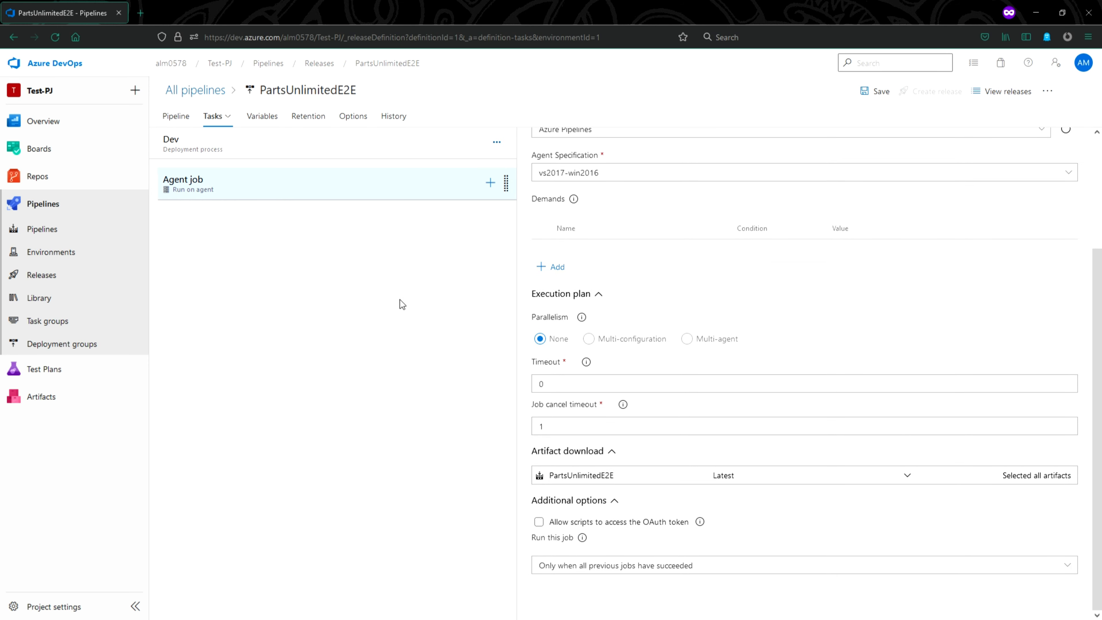
{"action": "left_click", "coordinate": [490, 182]}
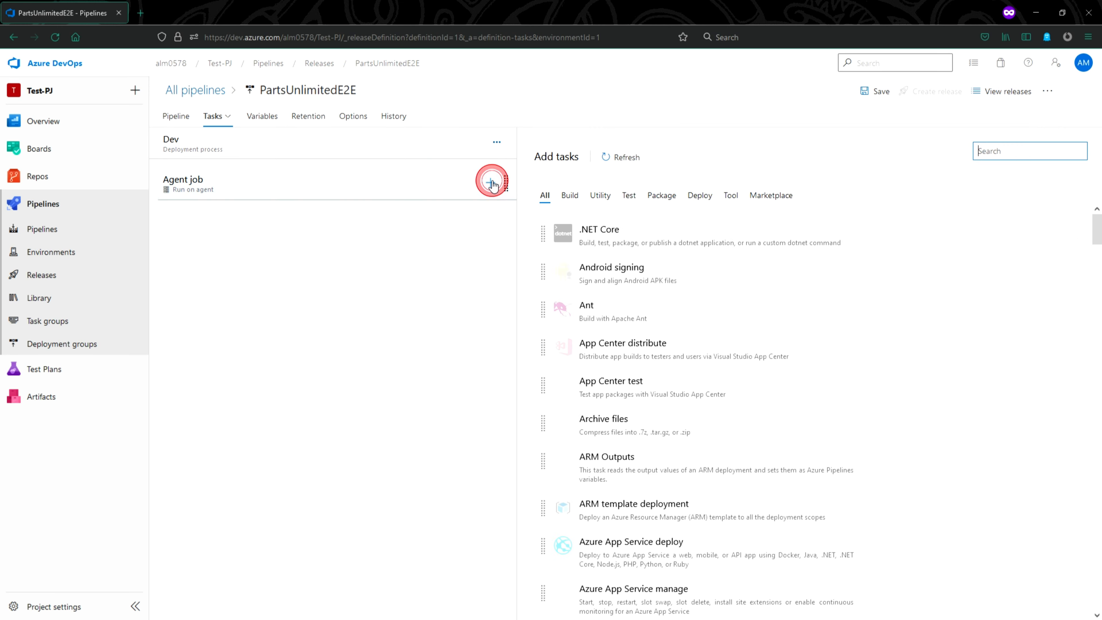
{"action": "type", "text": "az"}
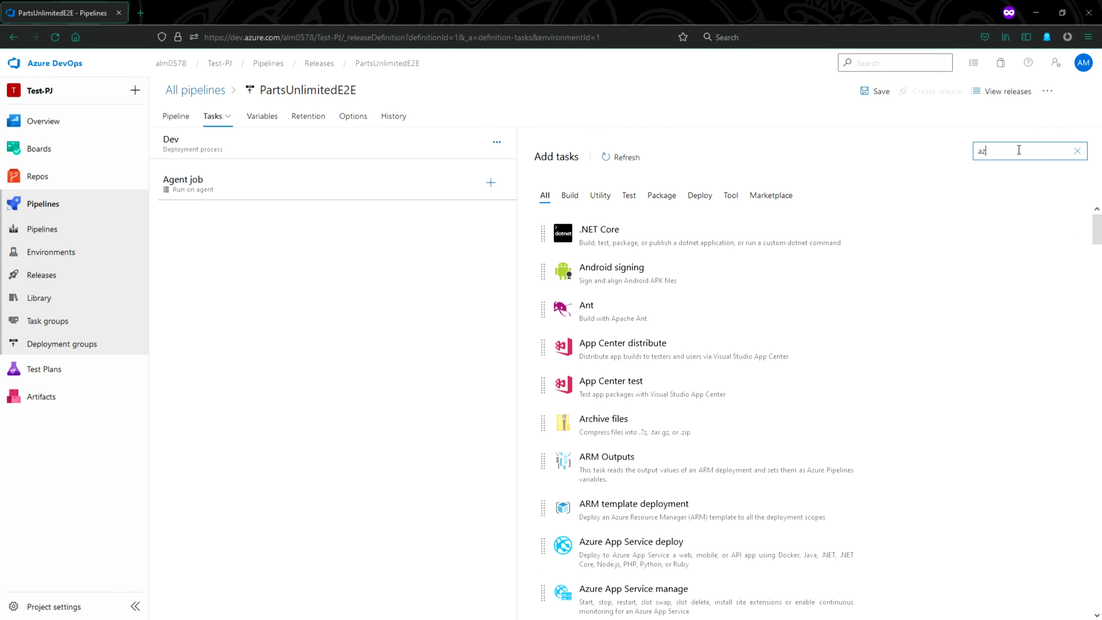
{"action": "type", "text": "ure copy"}
{"action": "left_click", "coordinate": [1014, 211]}
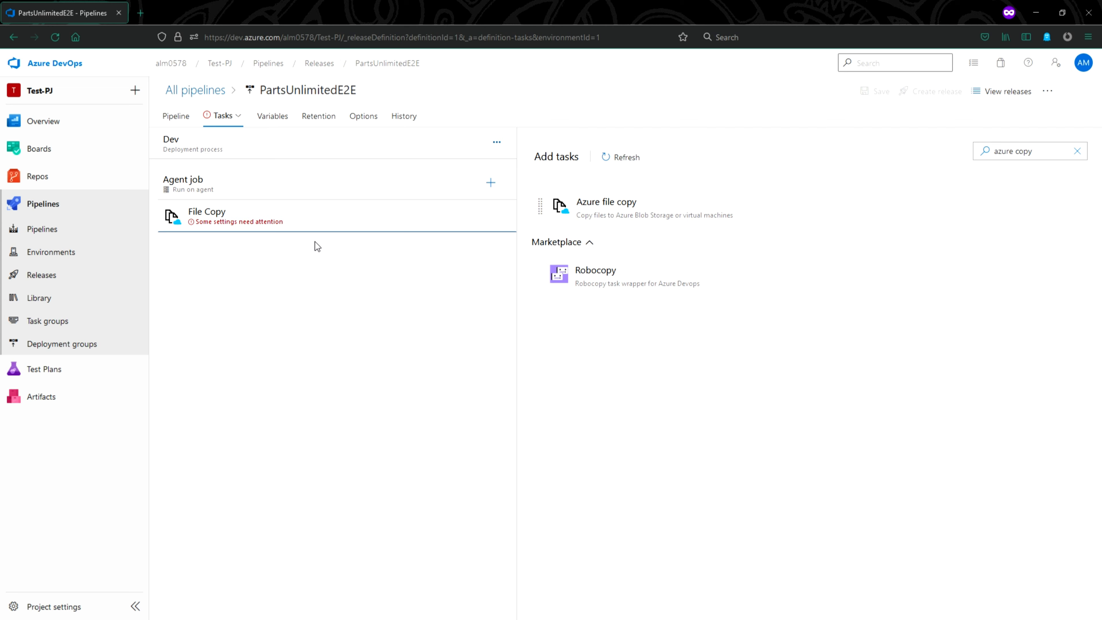
Set the File Copy task's source to PartsUnlimitedWebsite.zip in the drop folder of the PartsUnlimitedE2E build artifact
{"action": "left_click", "coordinate": [376, 220]}
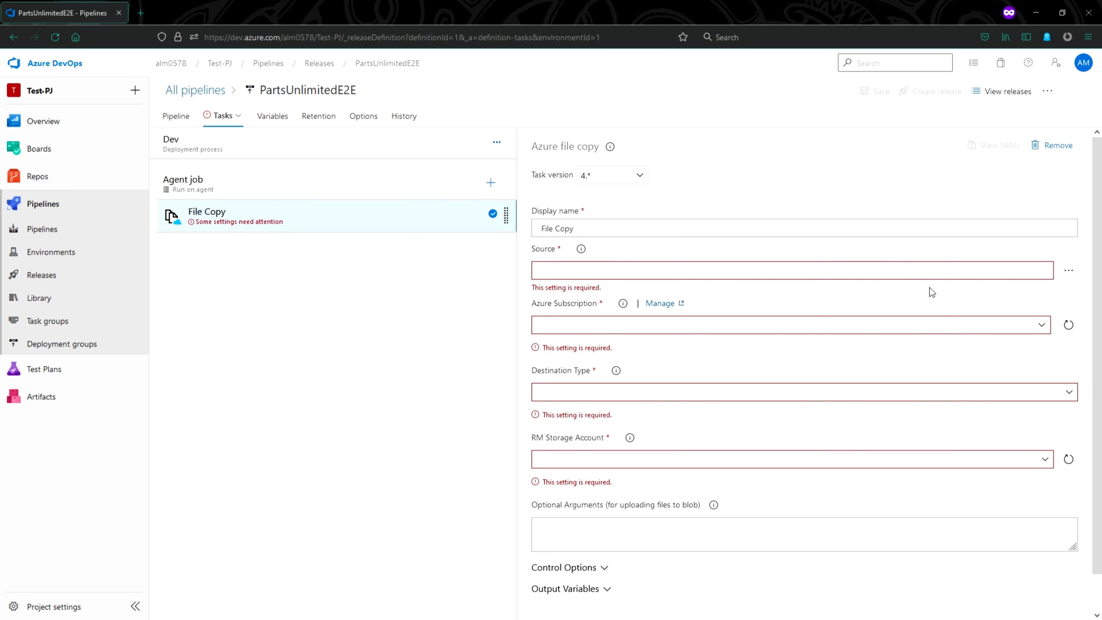
{"action": "left_click", "coordinate": [1068, 271]}
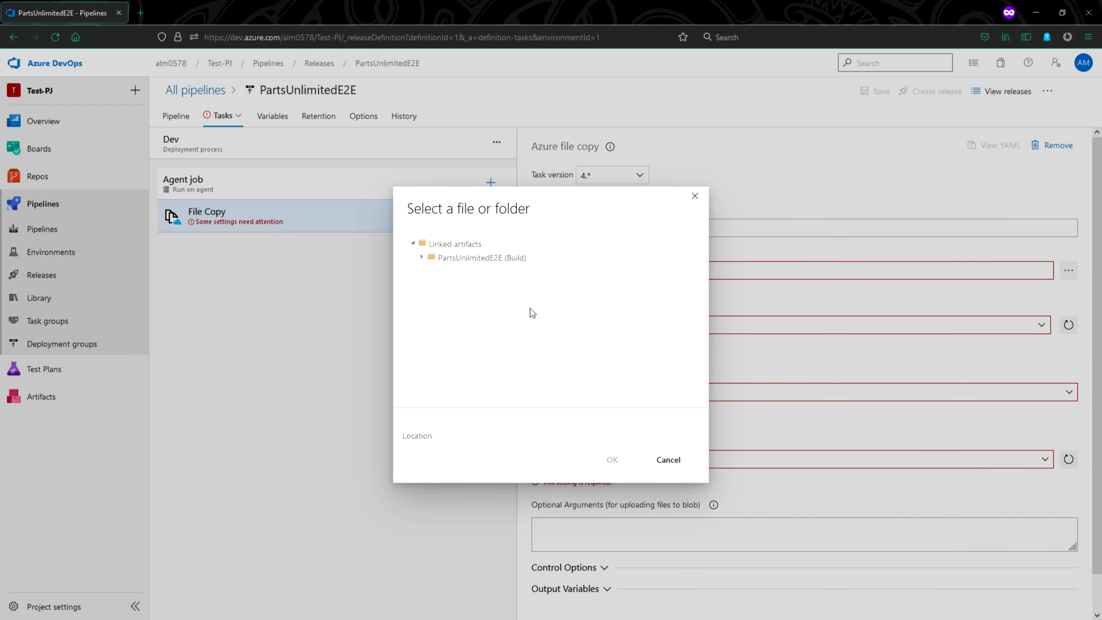
{"action": "left_click", "coordinate": [422, 257]}
{"action": "left_click", "coordinate": [432, 271]}
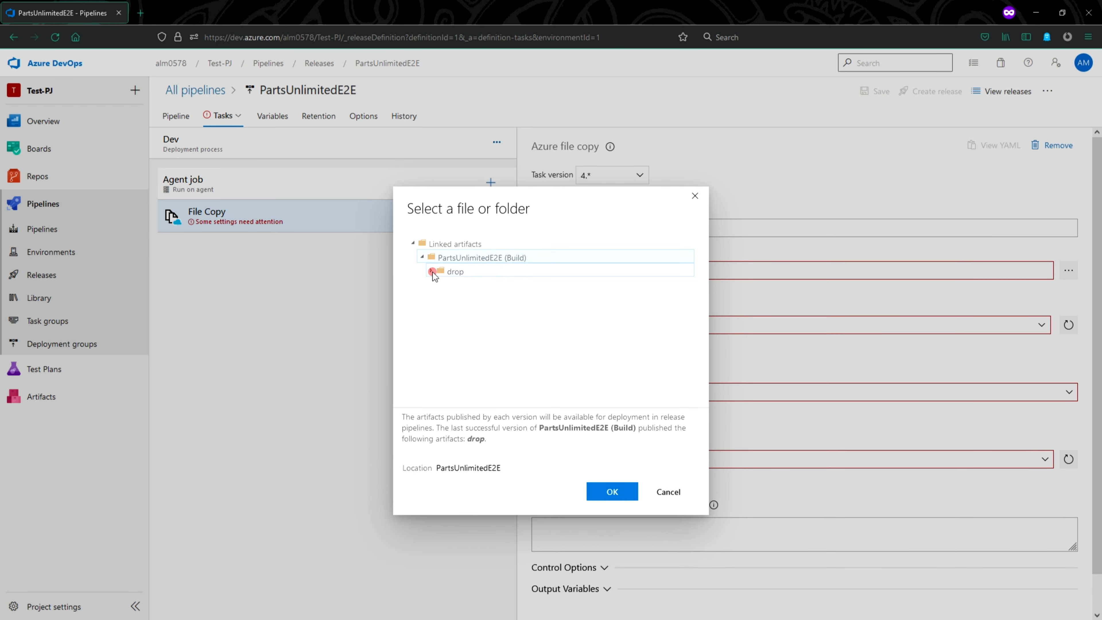
{"action": "left_click", "coordinate": [486, 354]}
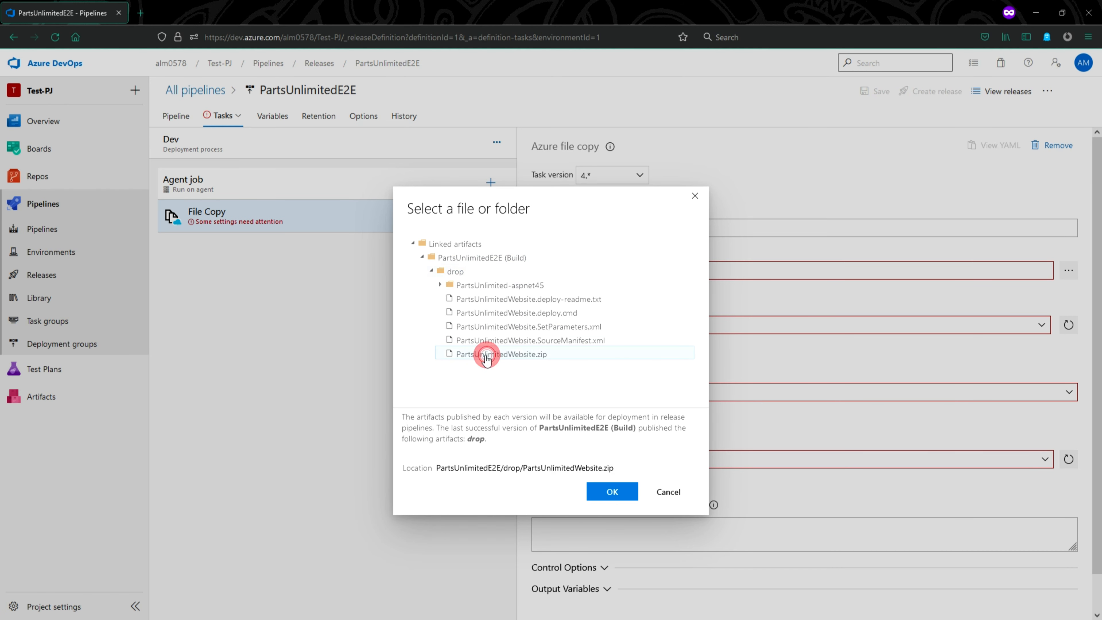
{"action": "left_click", "coordinate": [610, 491]}
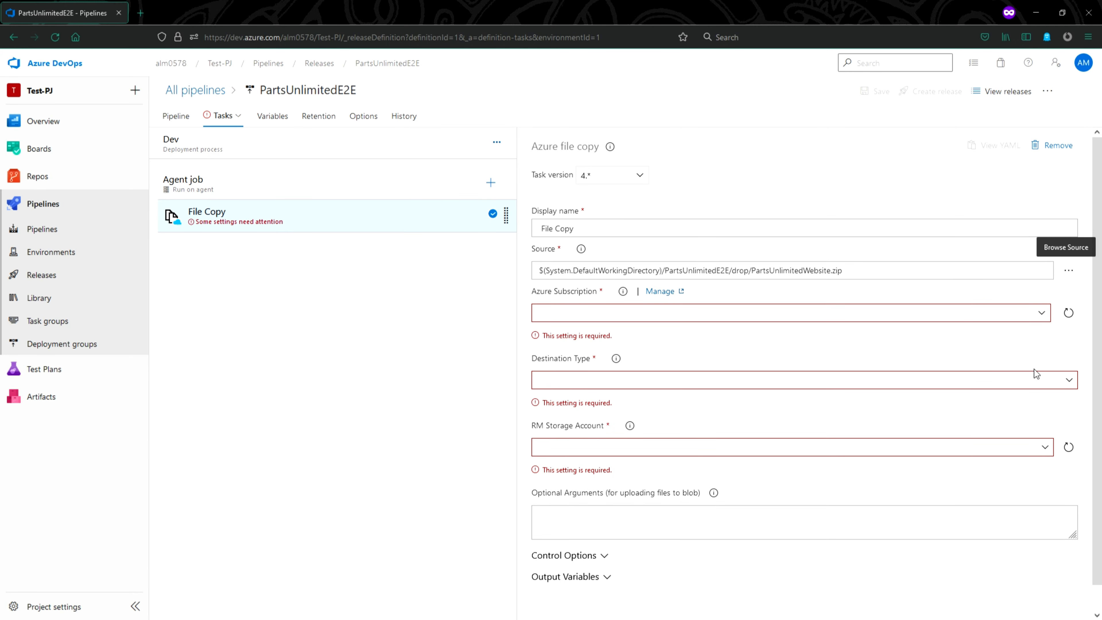
Set the File Copy task's Azure subscription to ARM Service Connection
{"action": "left_click", "coordinate": [1041, 307]}
{"action": "left_click", "coordinate": [1042, 305]}
{"action": "left_click", "coordinate": [1042, 305]}
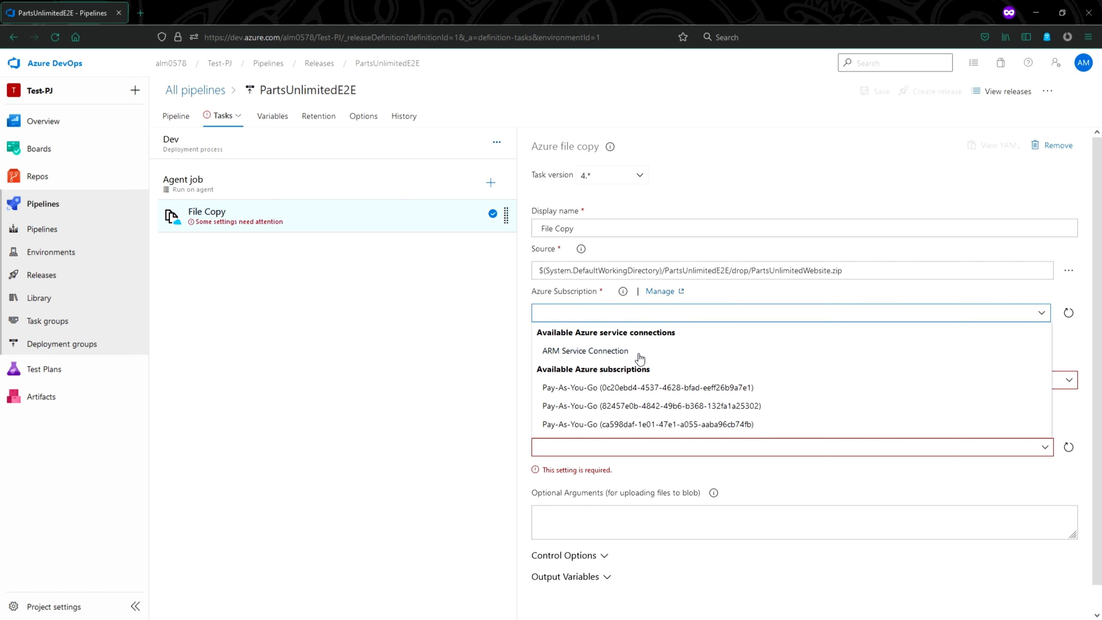
{"action": "left_click", "coordinate": [570, 356]}
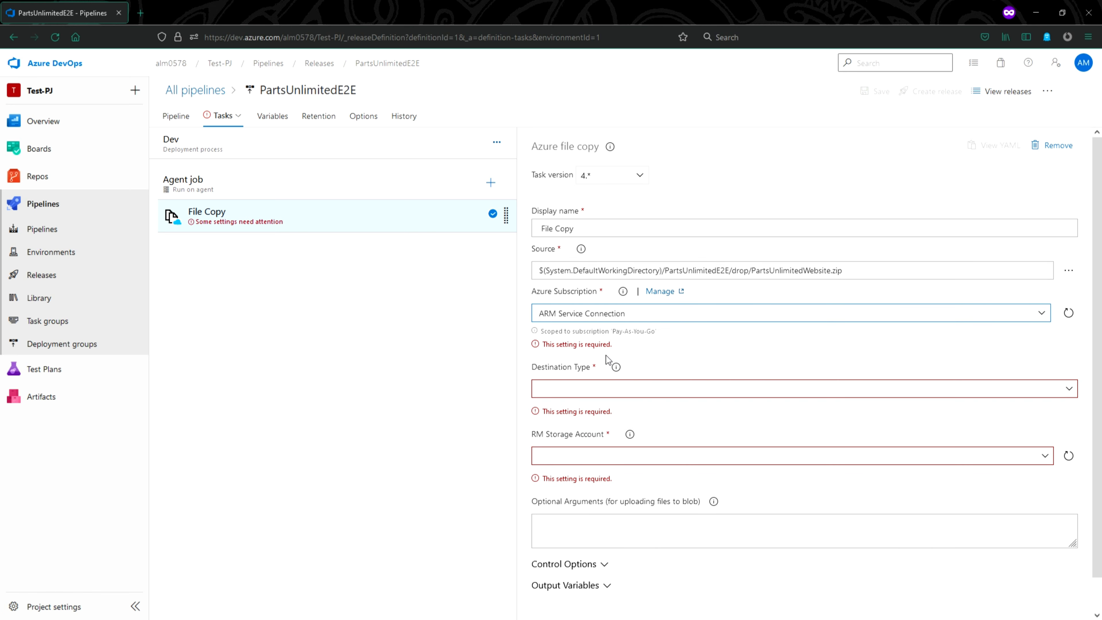
Set the file copy destination type to Azure Blob and the RM storage account to csshell458741
{"action": "left_click", "coordinate": [1064, 367]}
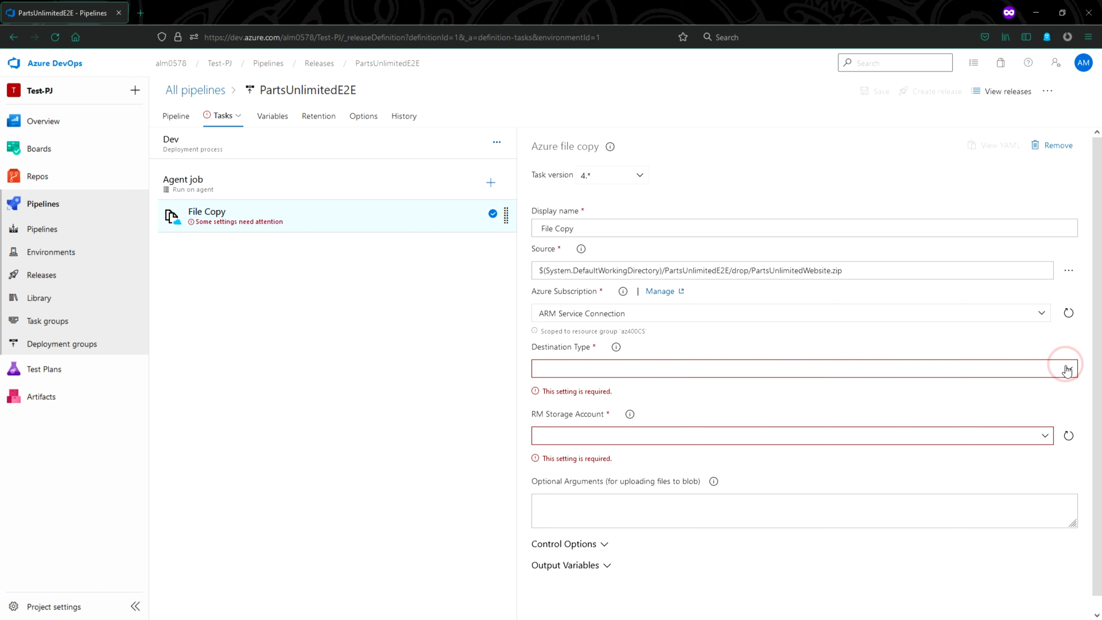
{"action": "left_click", "coordinate": [1066, 371]}
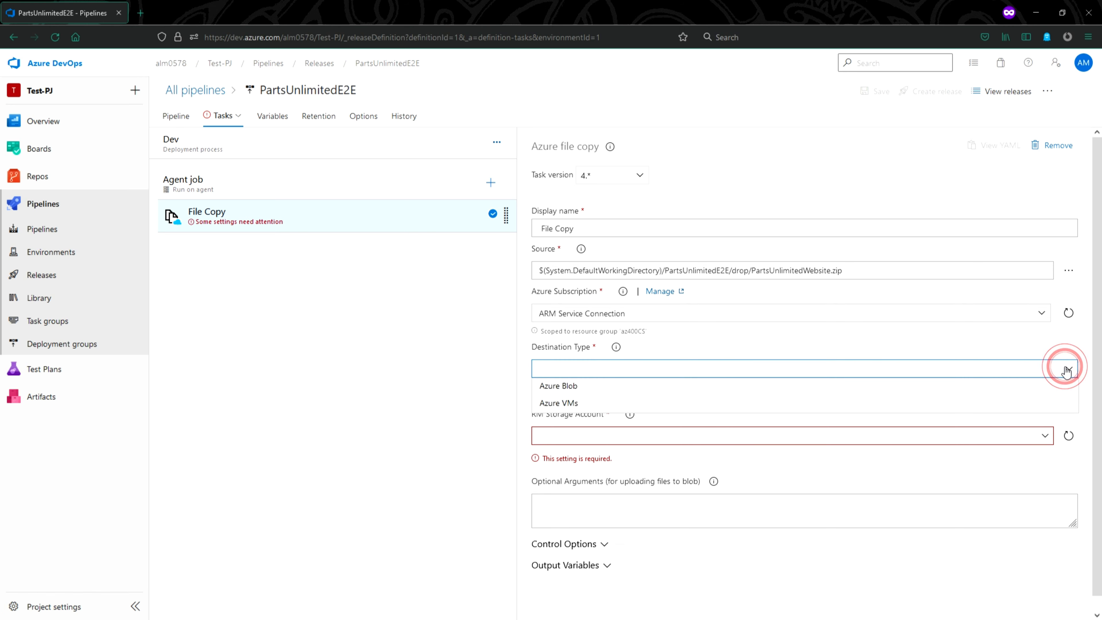
{"action": "left_click", "coordinate": [547, 386]}
{"action": "left_click", "coordinate": [1044, 416]}
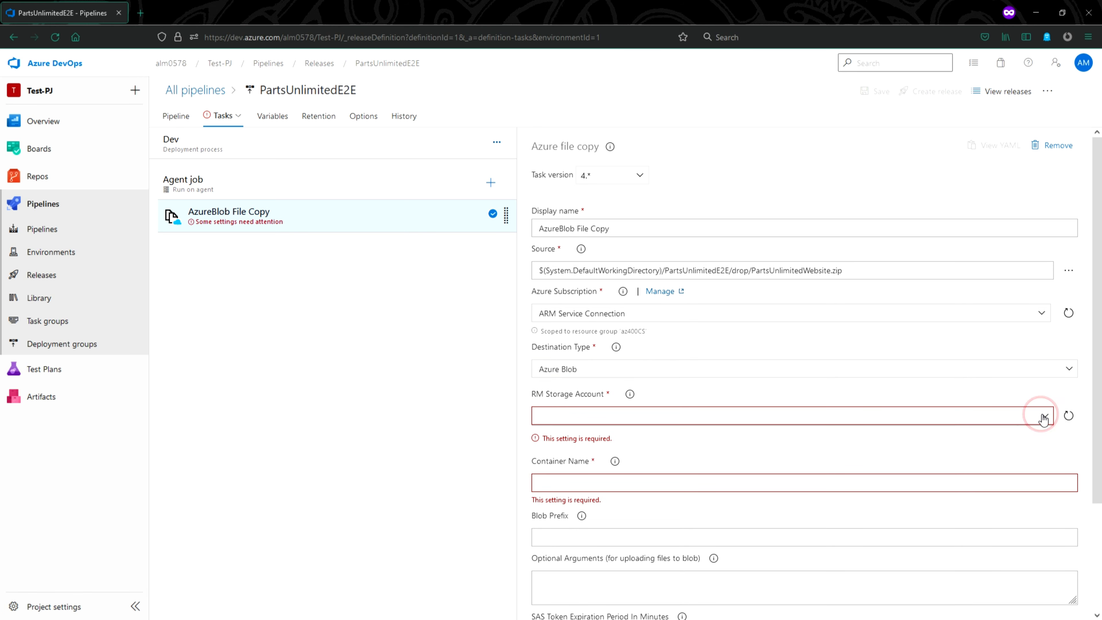
{"action": "left_click", "coordinate": [1044, 415]}
{"action": "left_click", "coordinate": [599, 432]}
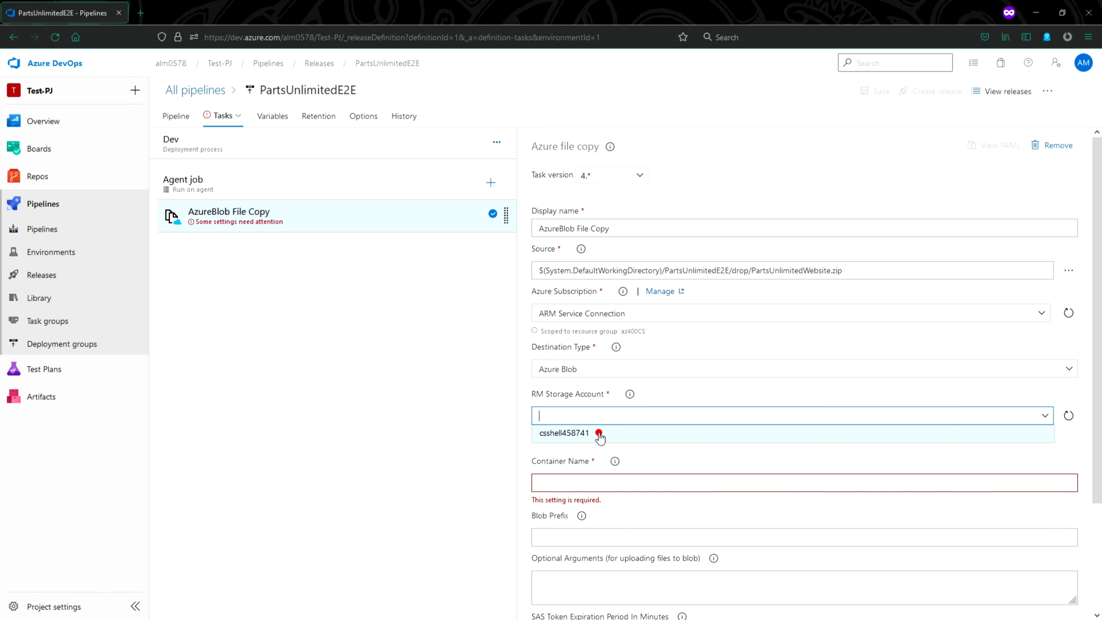
Set the File Copy task's container name to websitezipfileoutput and save the release pipeline
{"action": "left_click", "coordinate": [704, 465]}
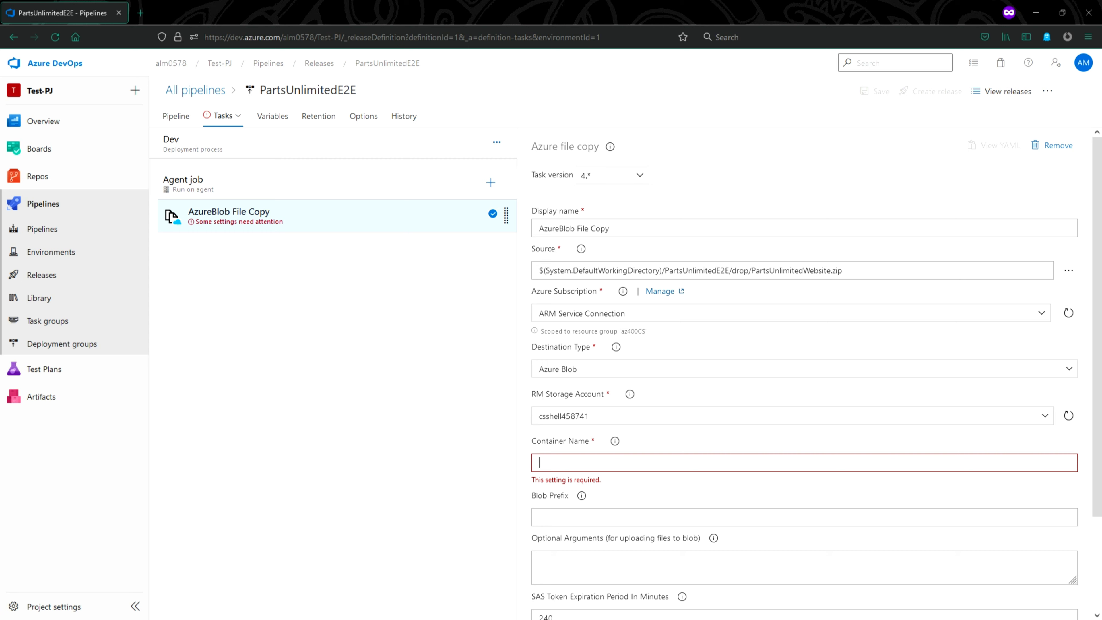
{"action": "mouse_move", "coordinate": [631, 395]}
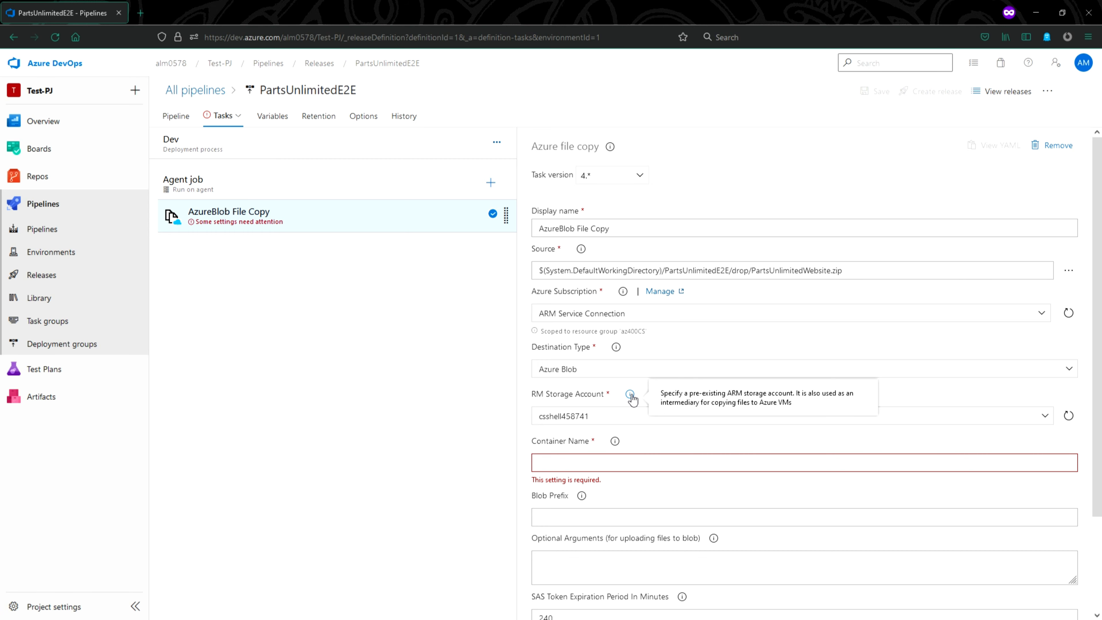
{"action": "left_click", "coordinate": [592, 465]}
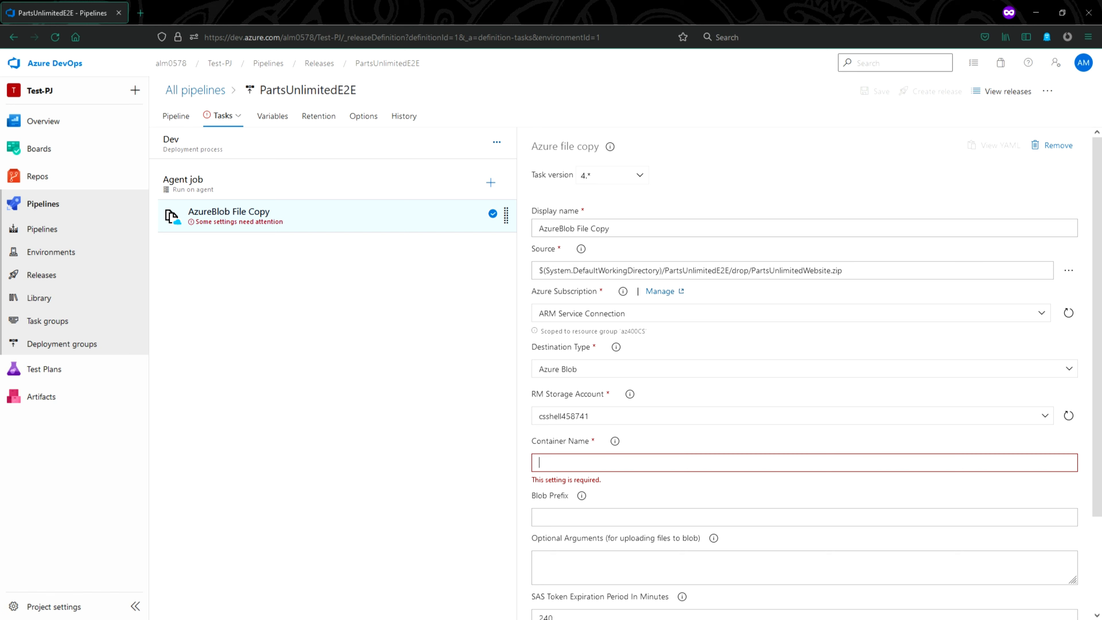
{"action": "type", "text": "websitezi"}
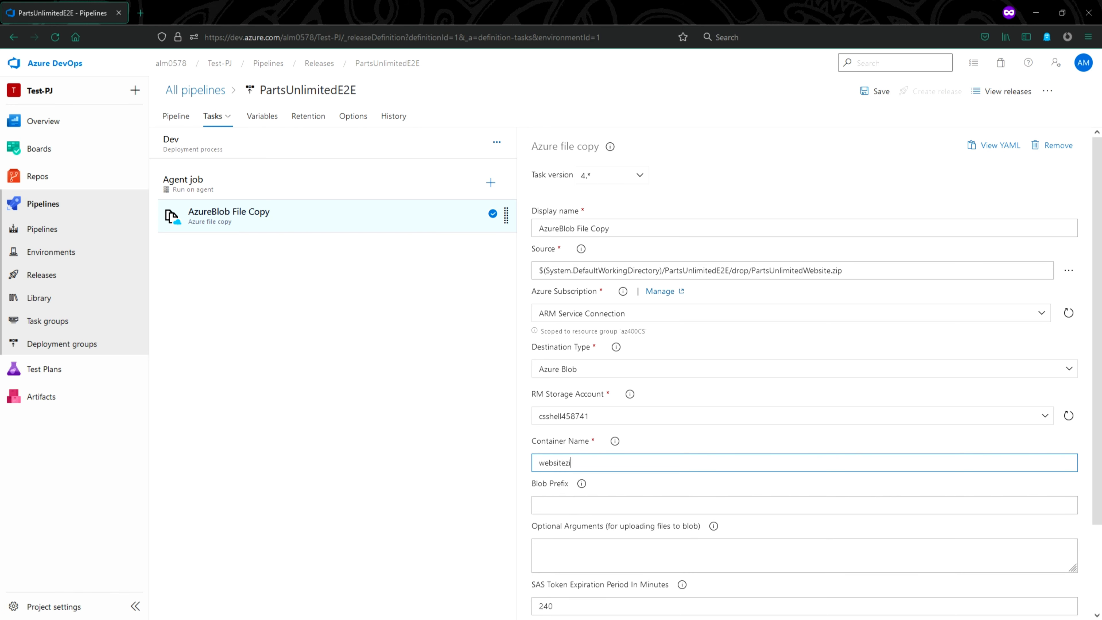
{"action": "type", "text": "pfileoutput"}
{"action": "scroll", "coordinate": [915, 380], "scroll_direction": "down", "scroll_amount": 3}
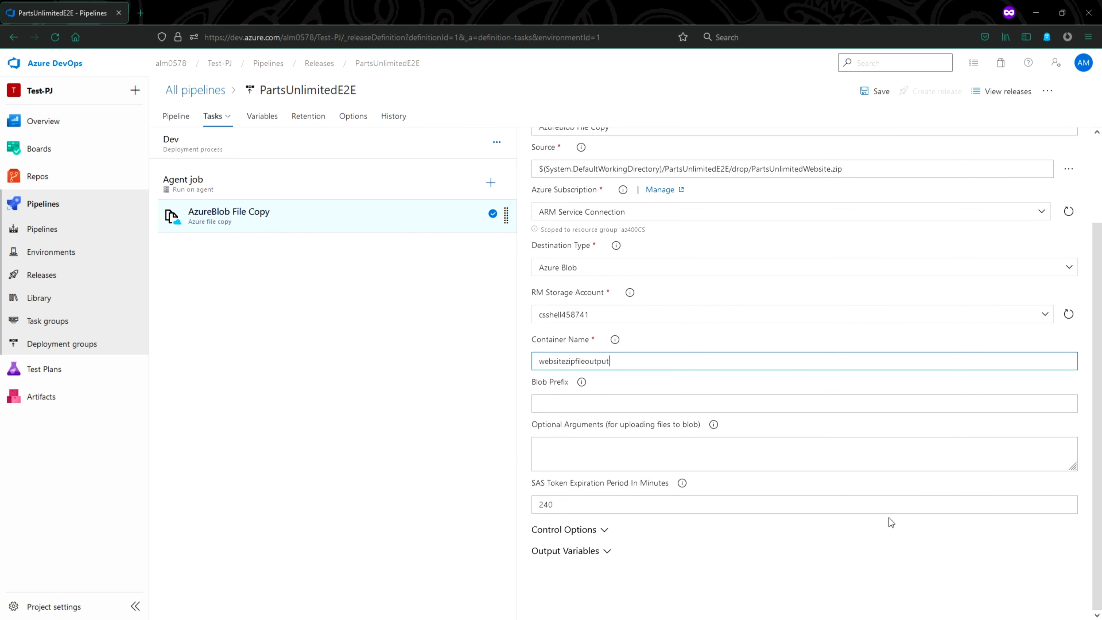
{"action": "scroll", "coordinate": [888, 518], "scroll_direction": "up", "scroll_amount": 3}
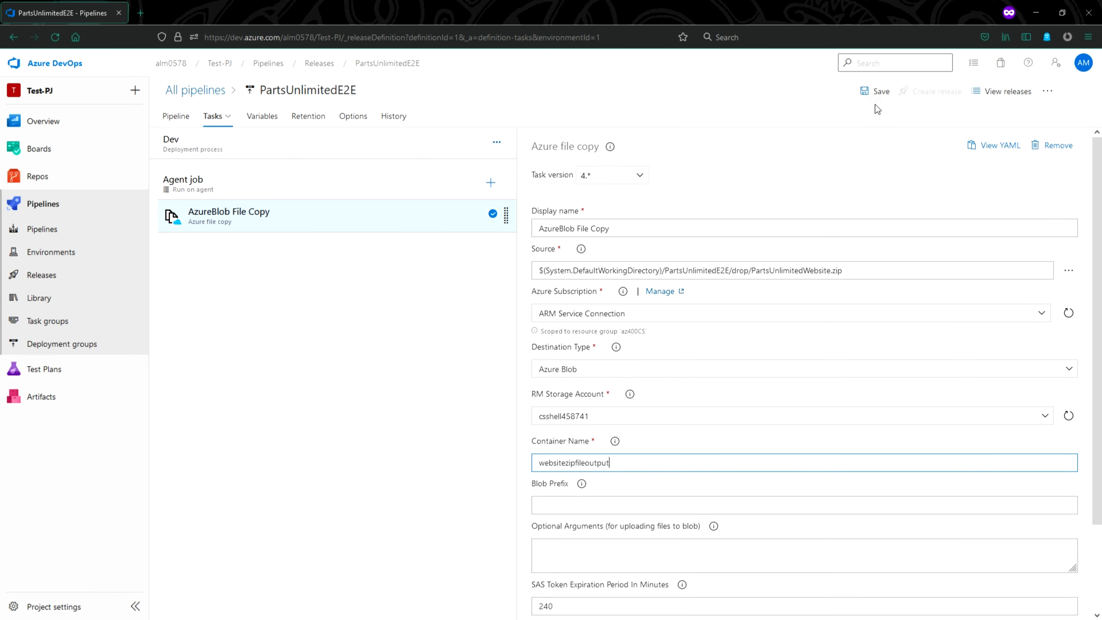
{"action": "left_click", "coordinate": [874, 91]}
{"action": "left_click", "coordinate": [601, 381]}
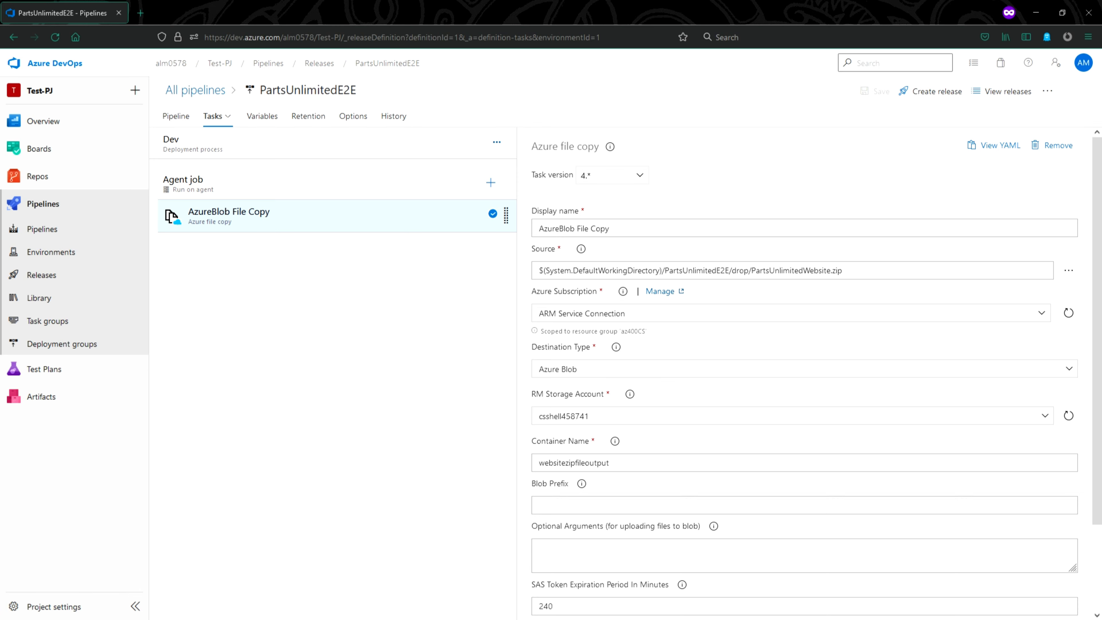
Create a new release of the PartsUnlimitedE2E pipeline with the Dev stage's trigger changed from automated to manual
{"action": "left_click", "coordinate": [932, 92]}
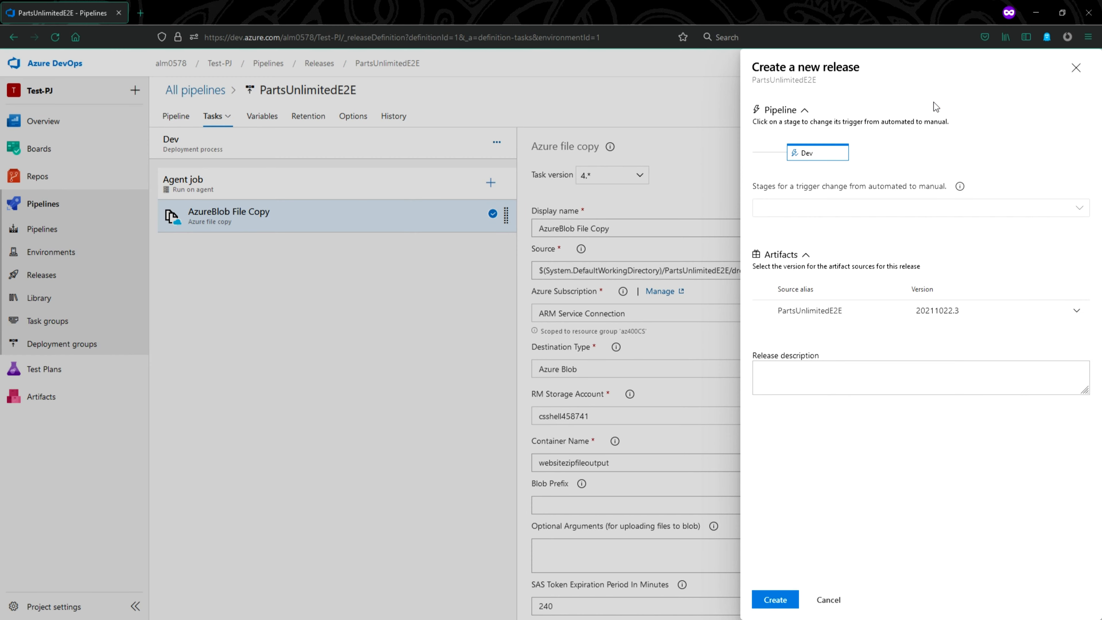
{"action": "left_click", "coordinate": [826, 211]}
{"action": "left_click", "coordinate": [783, 231]}
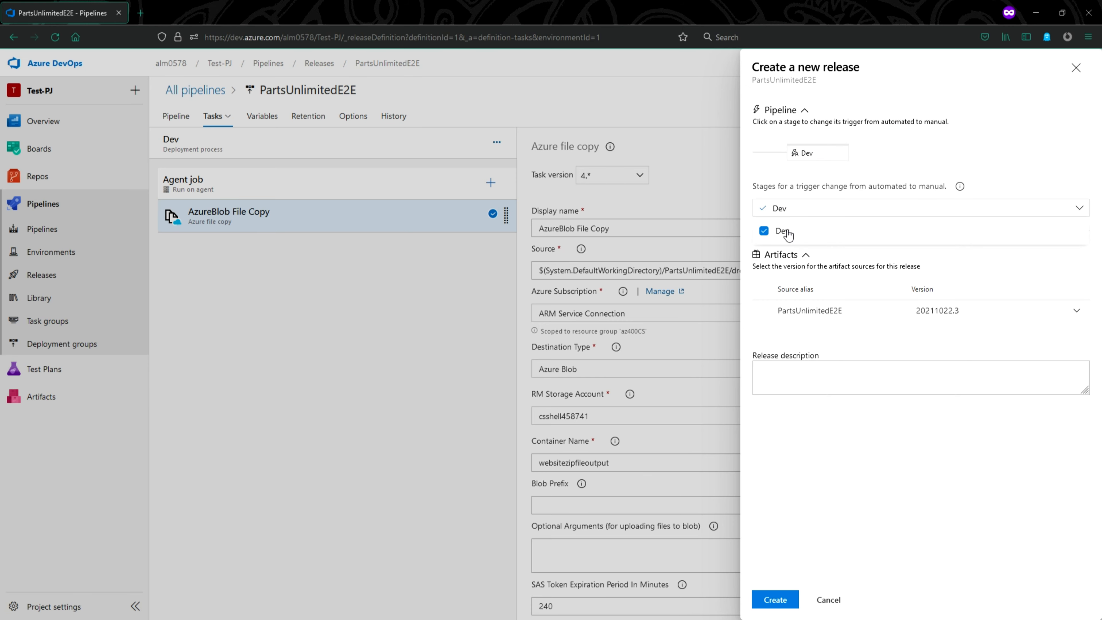
{"action": "left_click", "coordinate": [819, 349]}
{"action": "left_click", "coordinate": [764, 589]}
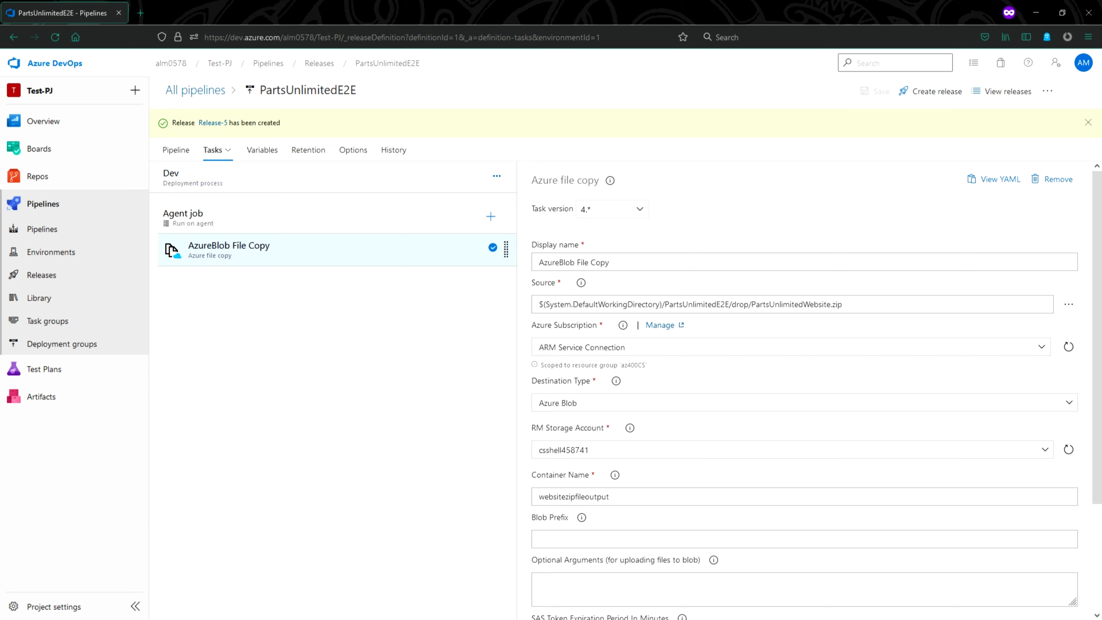